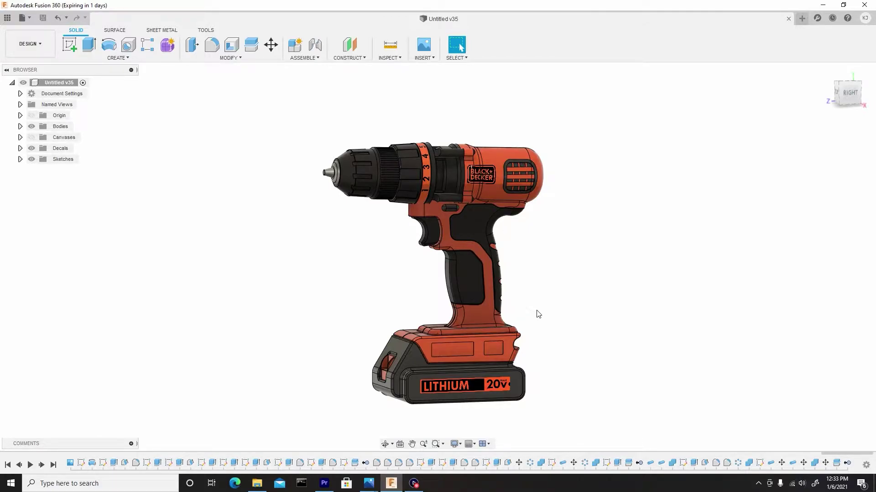
Step: Orbit, pan and zoom the view to frame the drill model
middle_drag(554, 347, 526, 331)
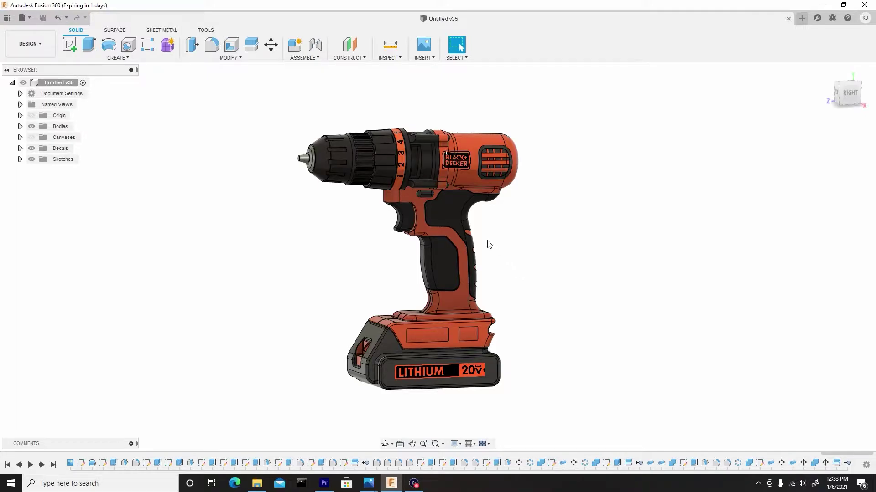
mouse_move(496, 226)
shift+middle_down()
mouse_move(374, 220)
mouse_move(502, 221)
shift+middle_up()
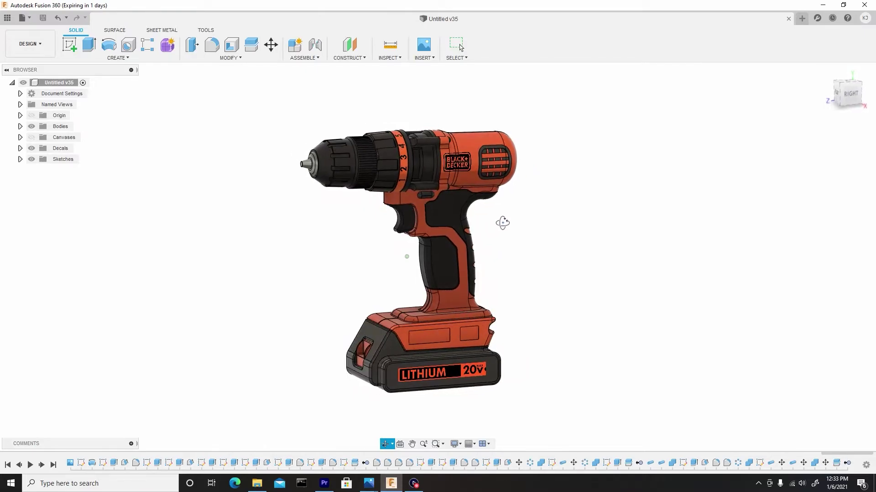
scroll(488, 219, up, 3)
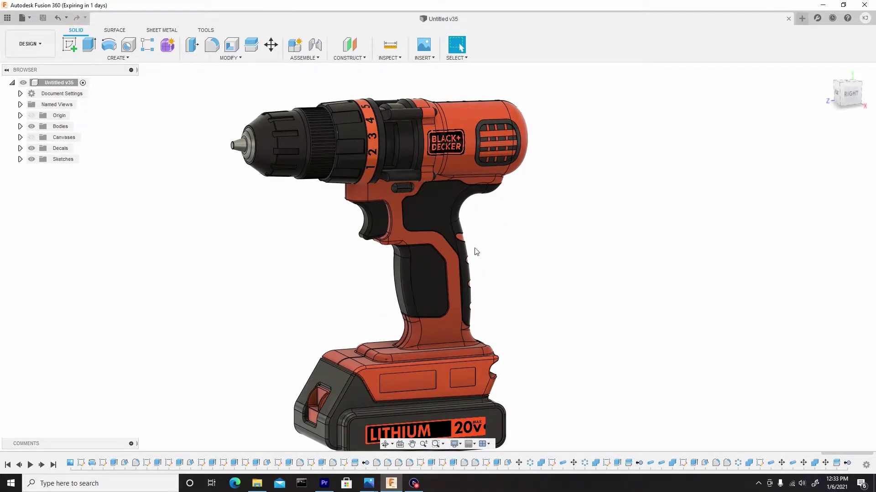
scroll(441, 352, down, 2)
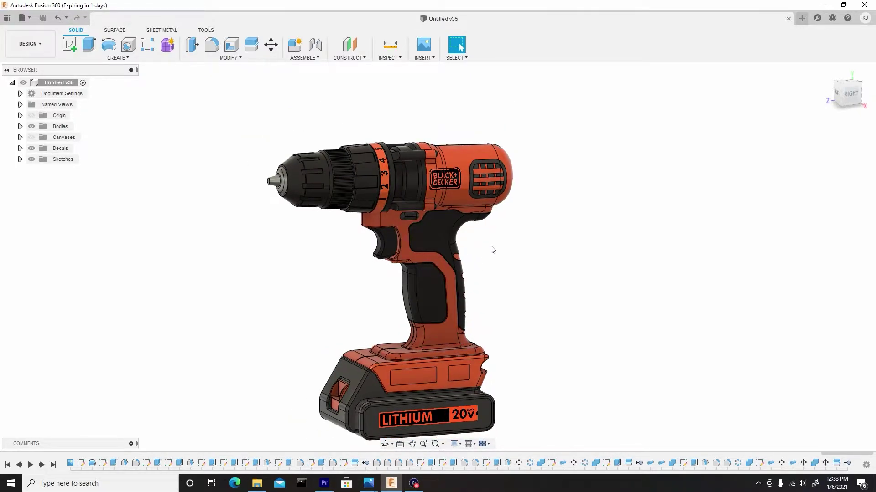
shift+middle_drag(498, 248, 494, 267)
middle_drag(469, 323, 474, 289)
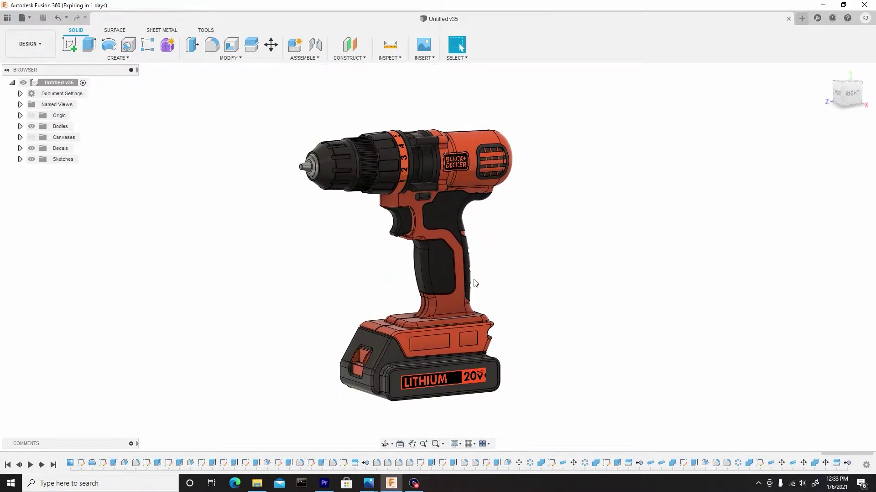
scroll(473, 283, up, 2)
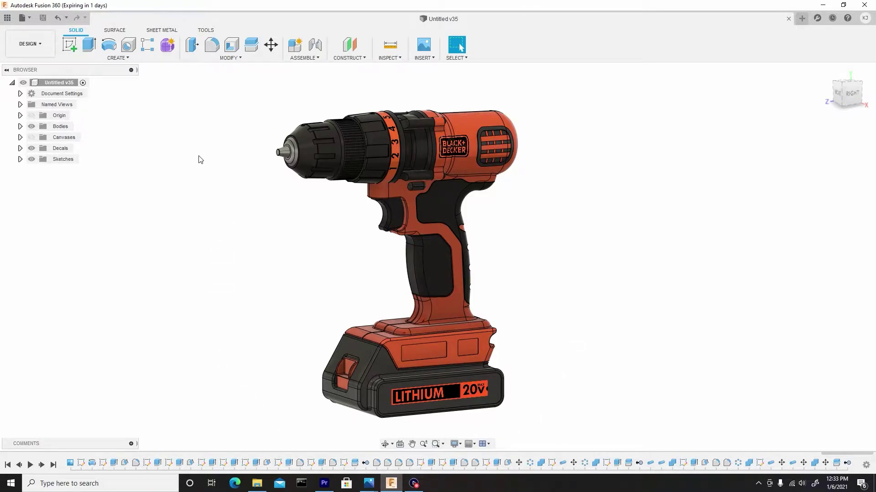
Step: Switch to the Render workspace and briefly expand then collapse the Rendering Gallery
click(41, 44)
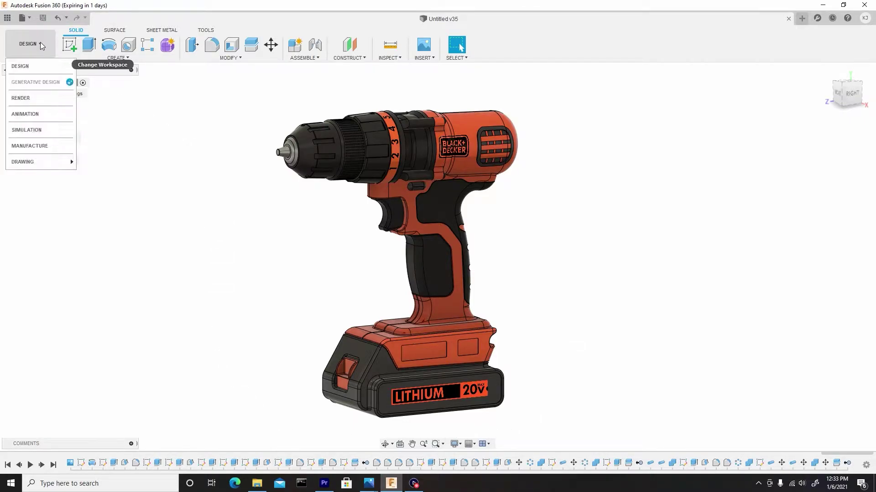
click(39, 98)
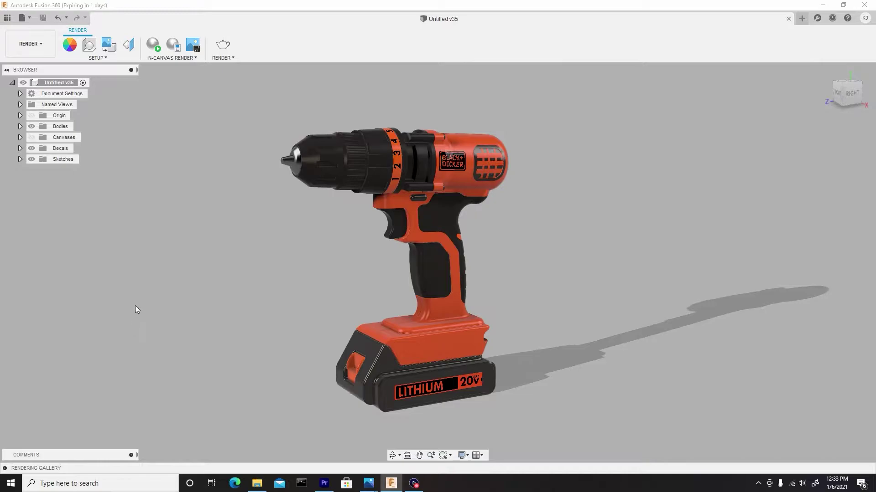
click(5, 469)
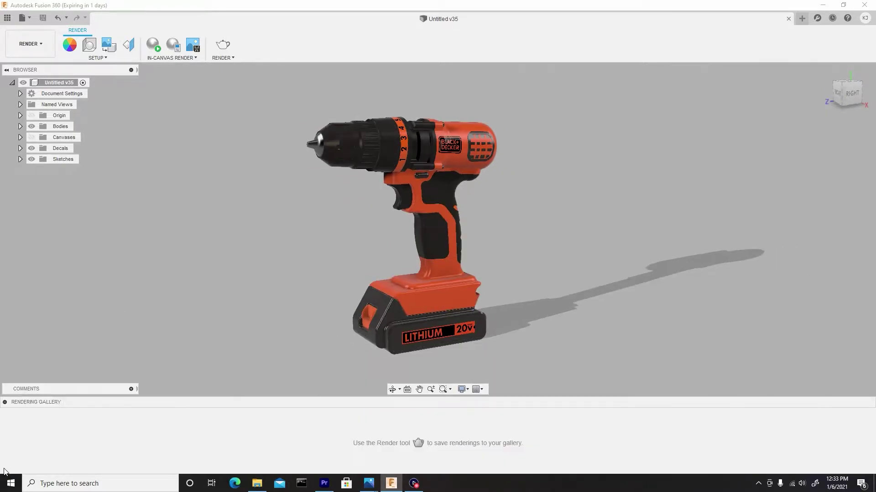
click(5, 402)
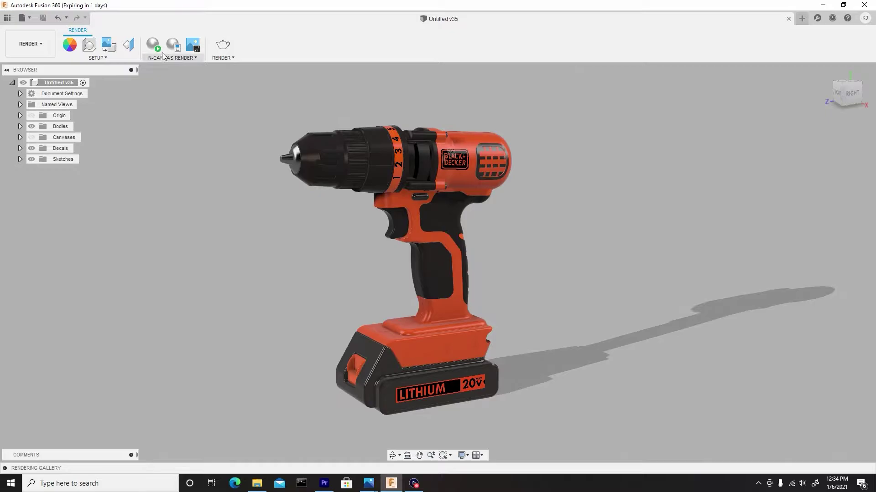
Step: Open the Appearance library, expand it fully, then collapse it back to the side tab
click(71, 45)
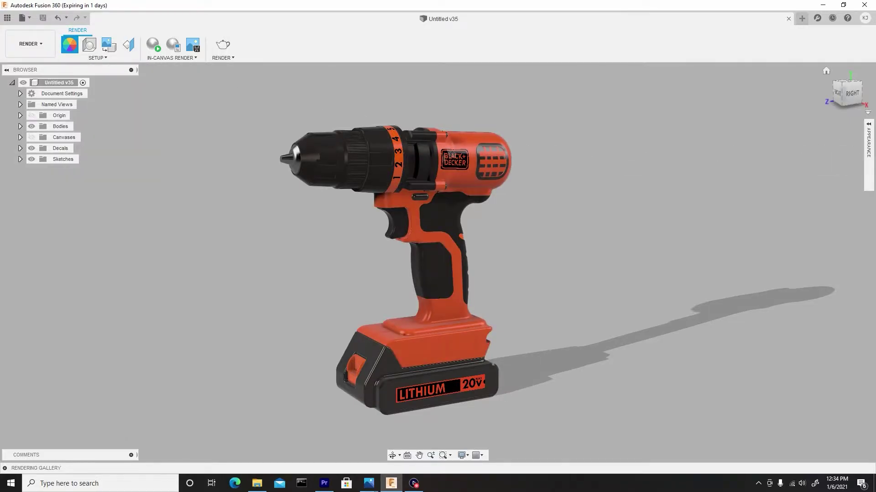
click(869, 131)
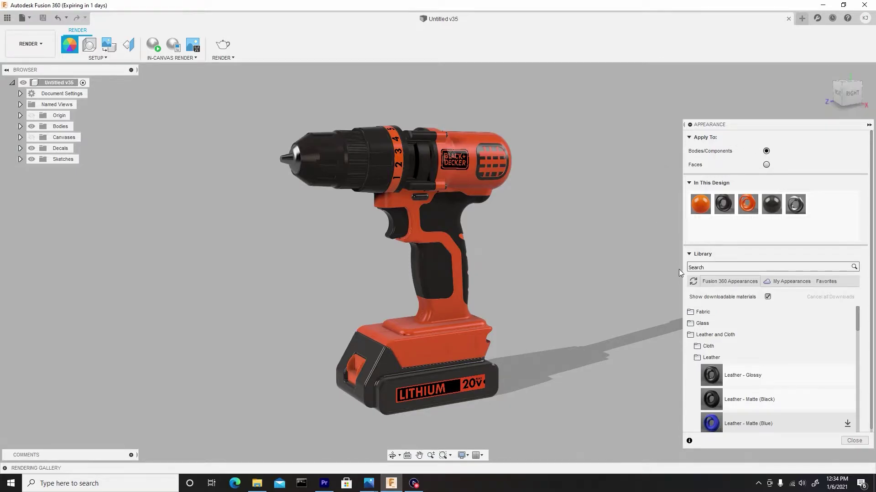
click(869, 125)
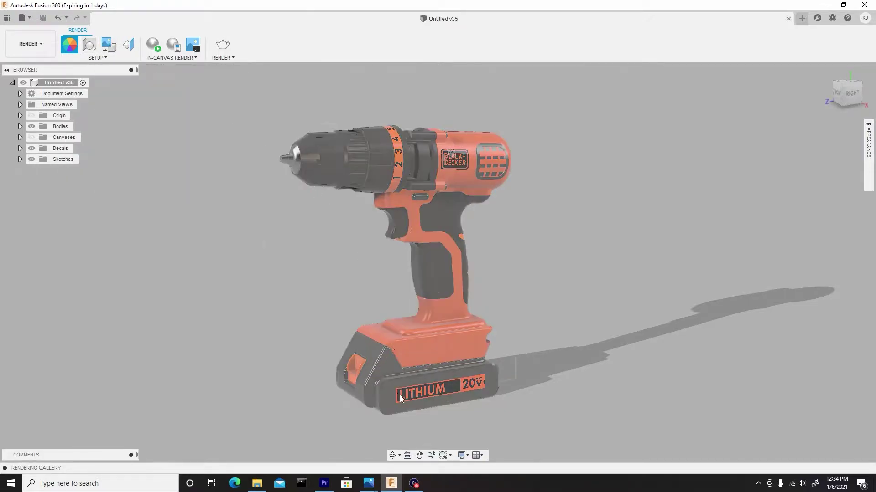
Step: Replace Warm Light with the Cool Light environment from the Scene Settings Environment Library
click(90, 44)
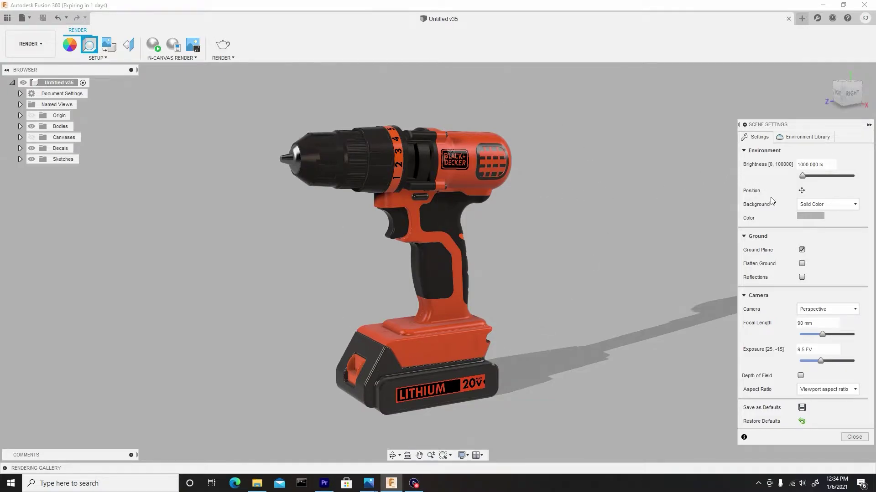
click(814, 137)
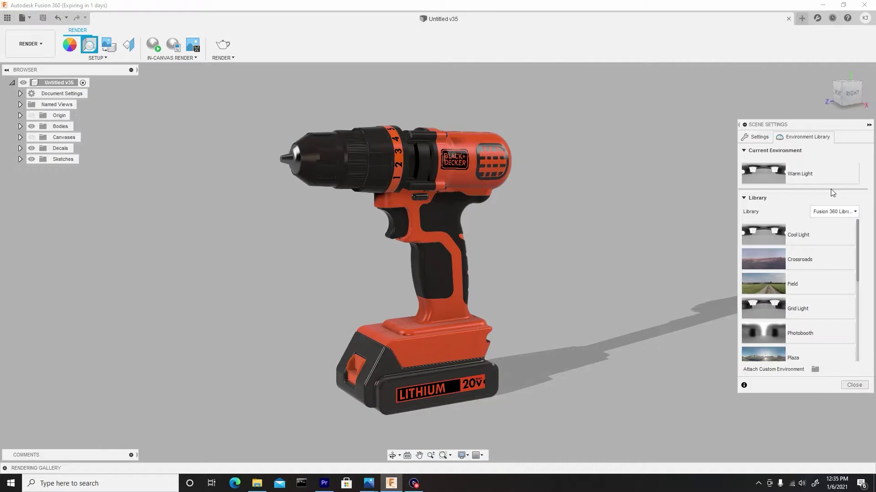
shift+middle_drag(574, 175, 535, 197)
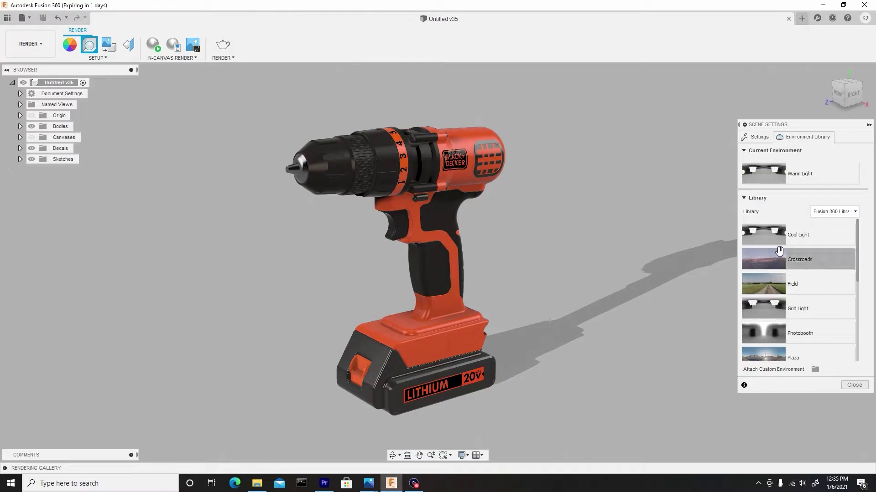
drag(779, 242, 576, 227)
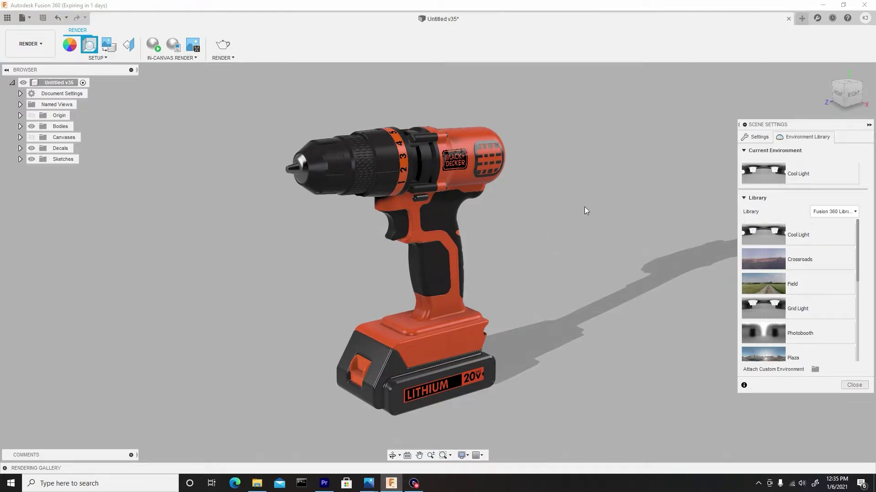
click(157, 48)
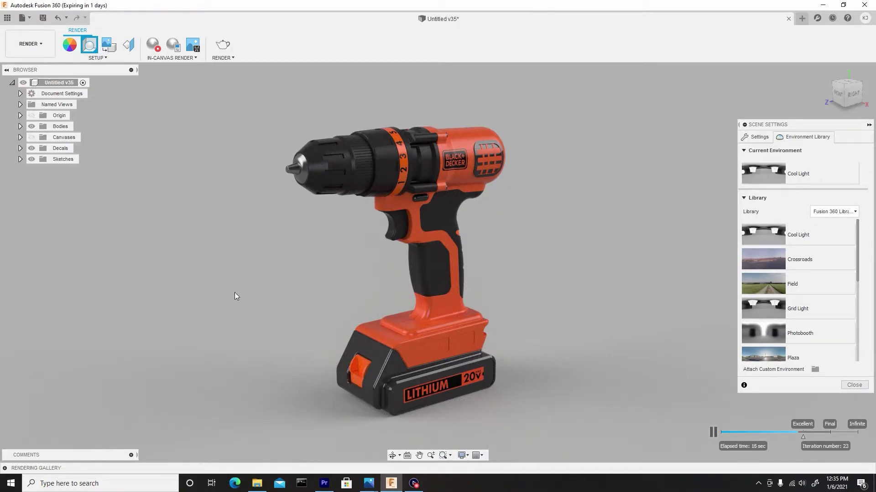
click(154, 45)
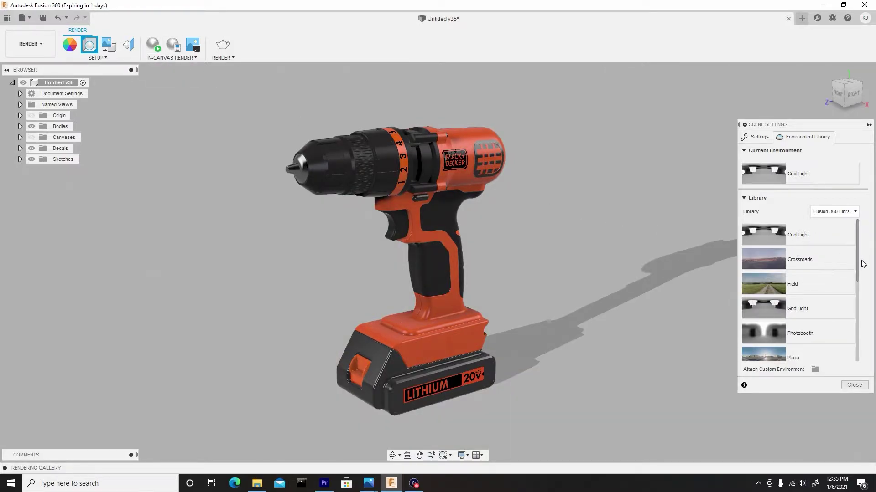
Step: Try Warm Light and Snow Field environments on the drill, ending with Warm Light
drag(856, 263, 855, 341)
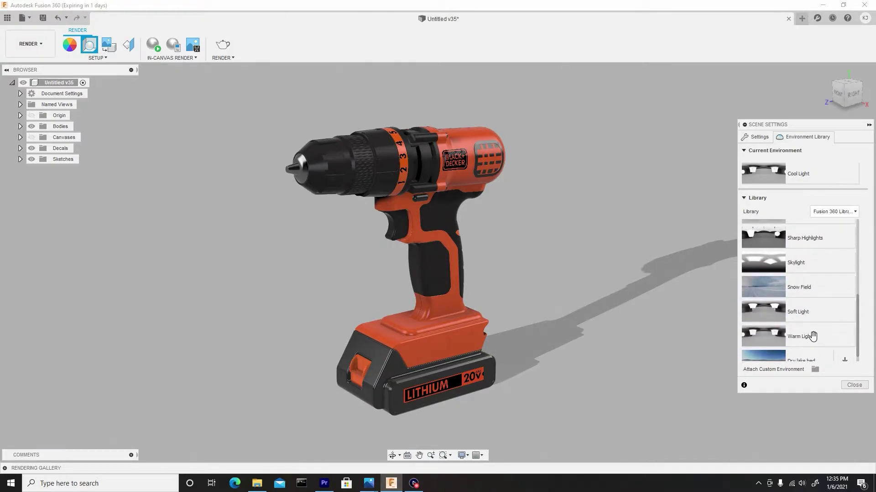
drag(813, 336, 673, 277)
drag(558, 218, 558, 218)
drag(823, 279, 579, 229)
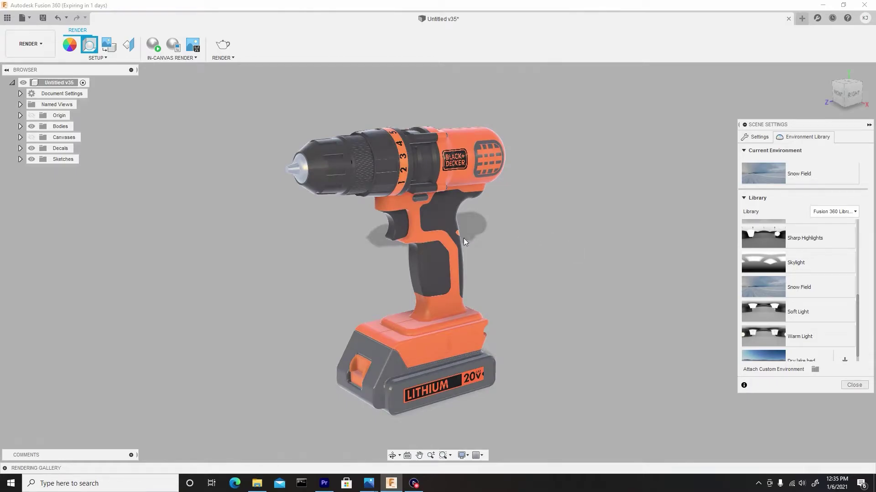
drag(814, 337, 567, 289)
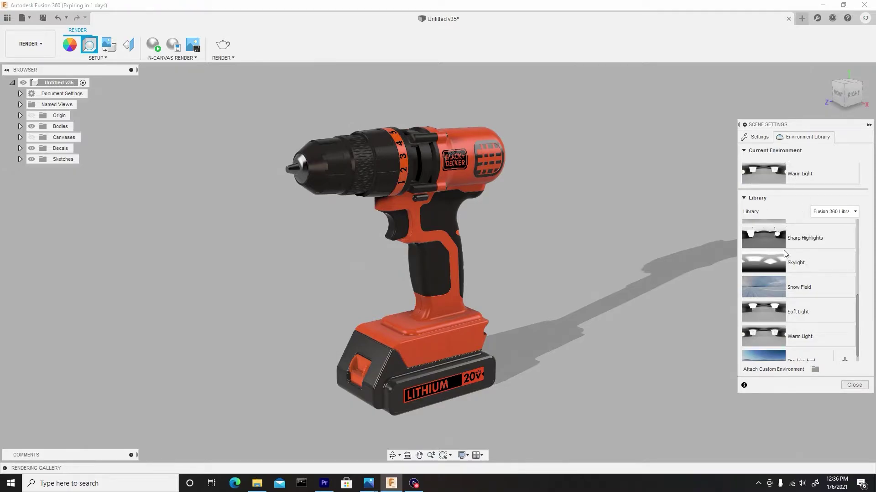
Step: Restart the in-canvas render, set Background to Environment, and orbit round to the drill's back
click(757, 138)
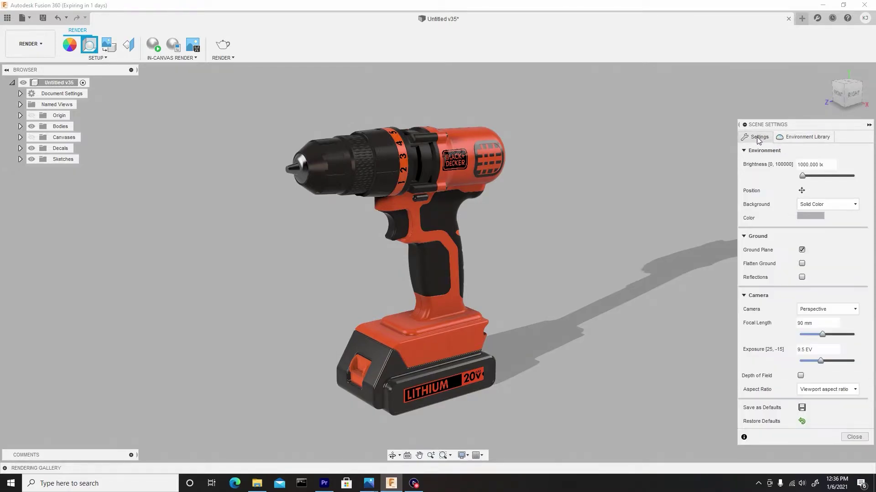
click(155, 46)
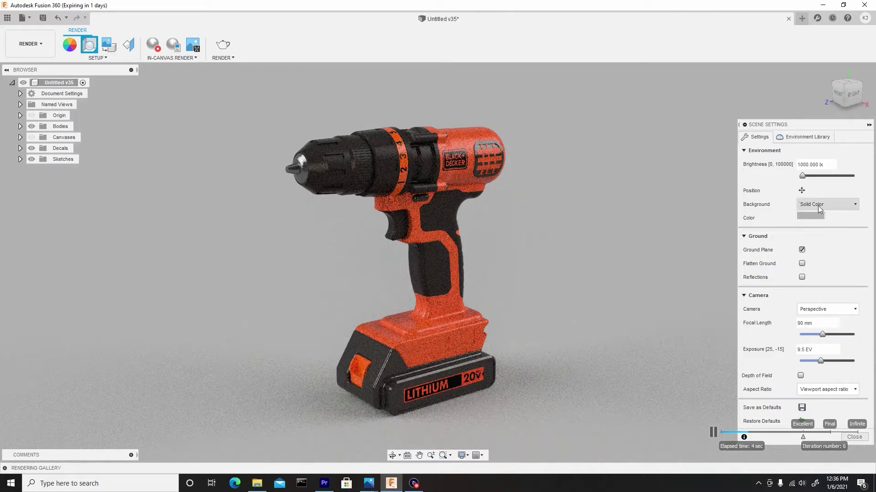
click(817, 206)
click(821, 219)
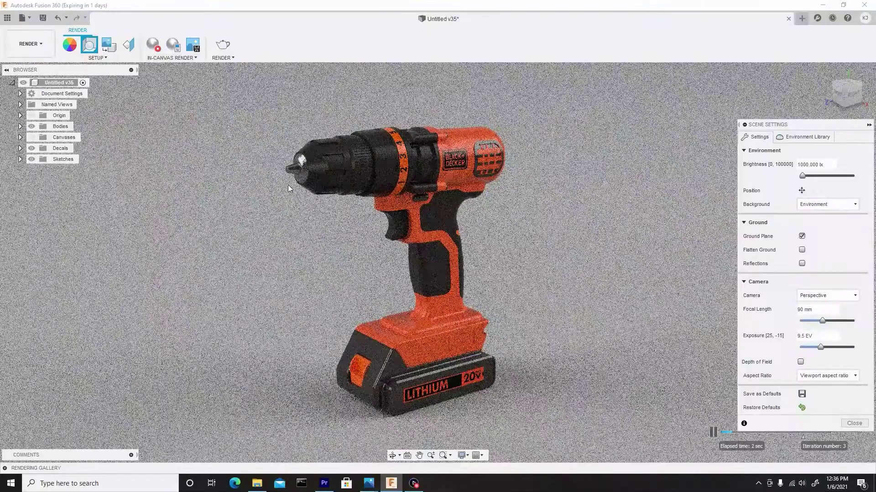
shift+middle_drag(288, 189, 332, 208)
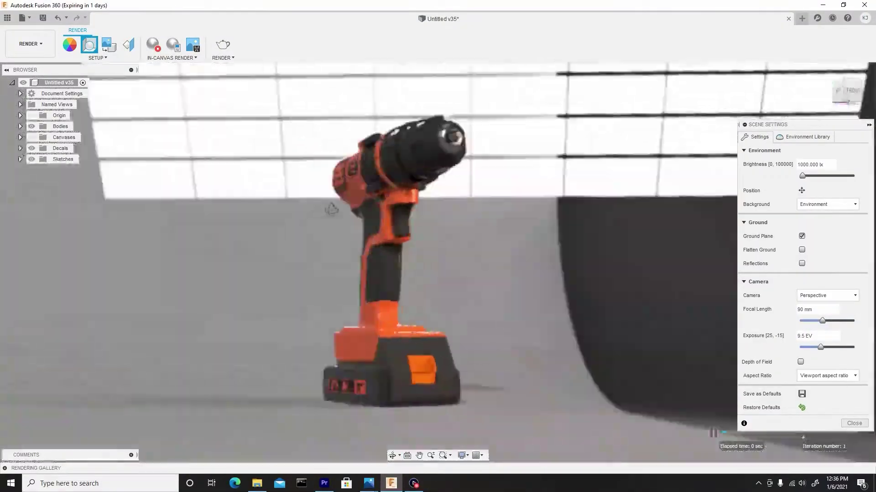
shift+middle_drag(272, 231, 310, 236)
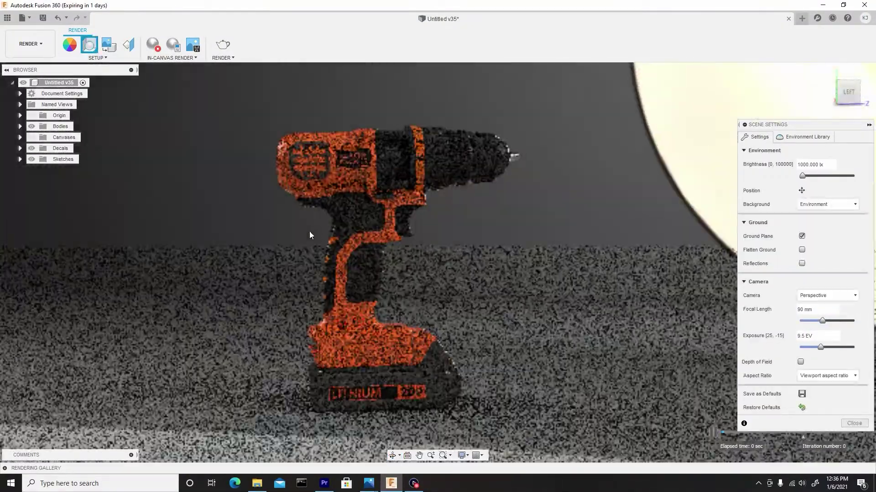
shift+middle_drag(253, 236, 102, 243)
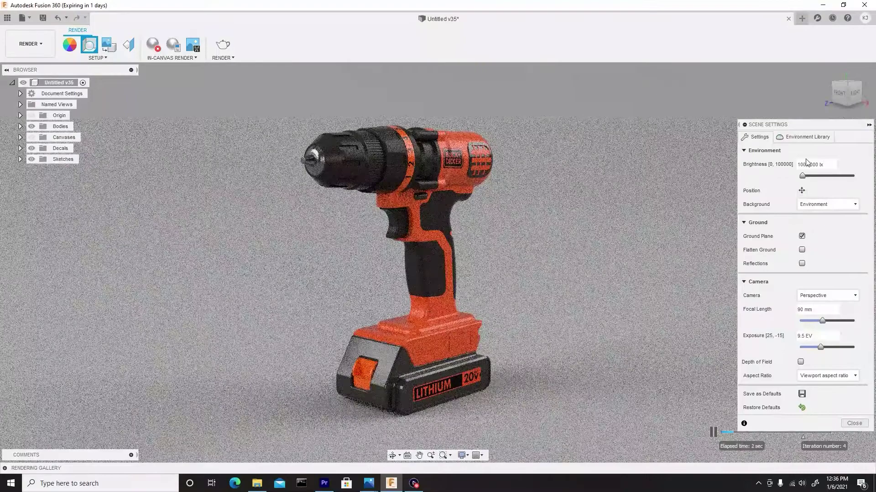
Step: Apply the Snow Field environment and orbit to the drill's right side
click(800, 137)
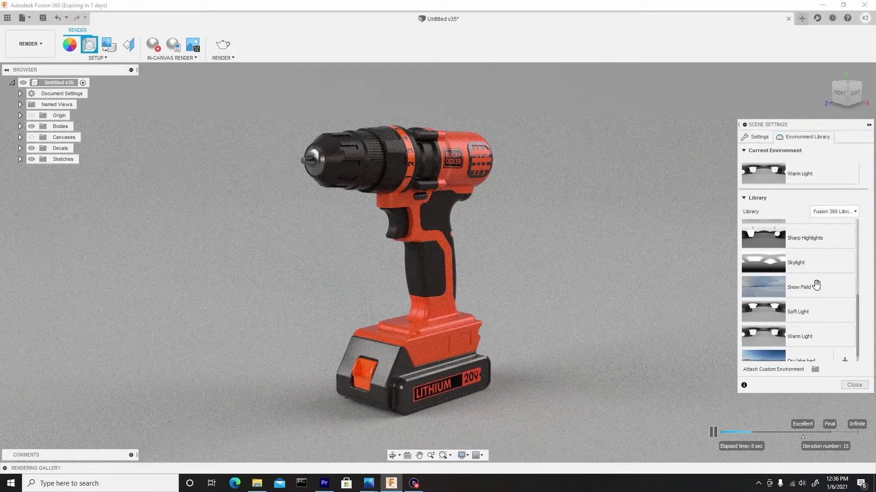
drag(816, 285, 614, 249)
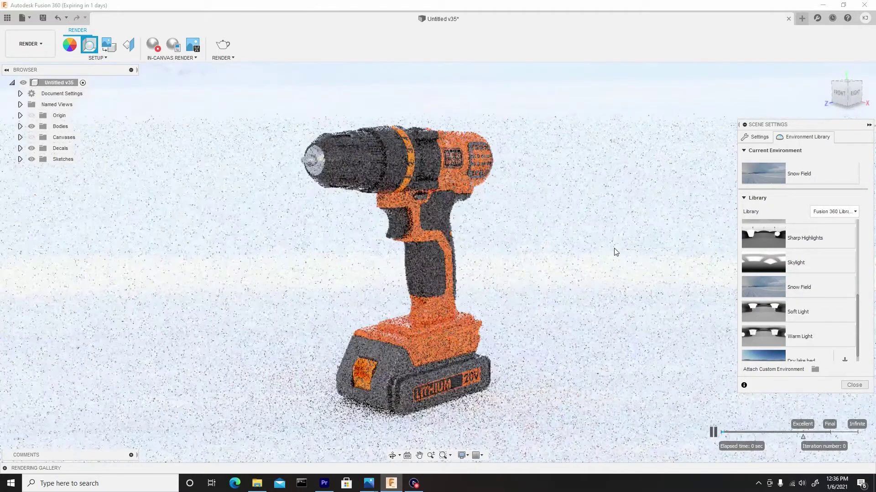
shift+middle_drag(614, 250, 704, 248)
shift+middle_drag(569, 249, 377, 255)
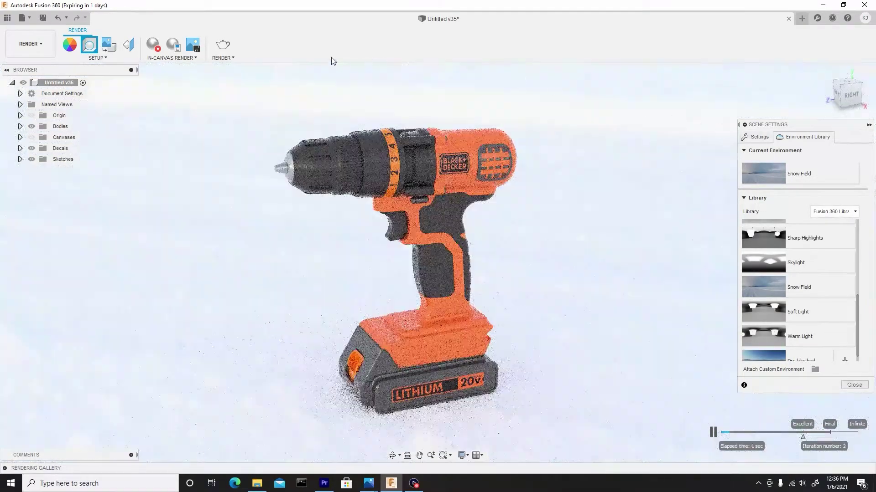
Step: Stop the in-canvas render, set Background to Solid Color, and open its colour picker
click(153, 43)
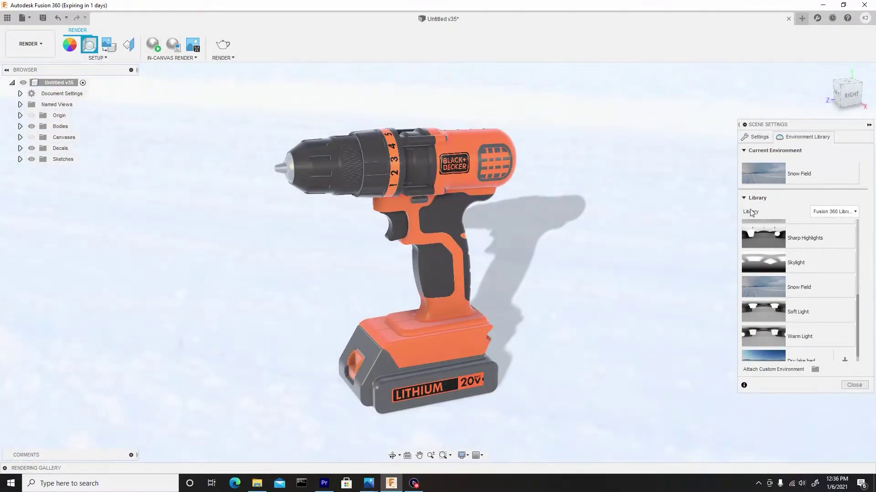
click(761, 140)
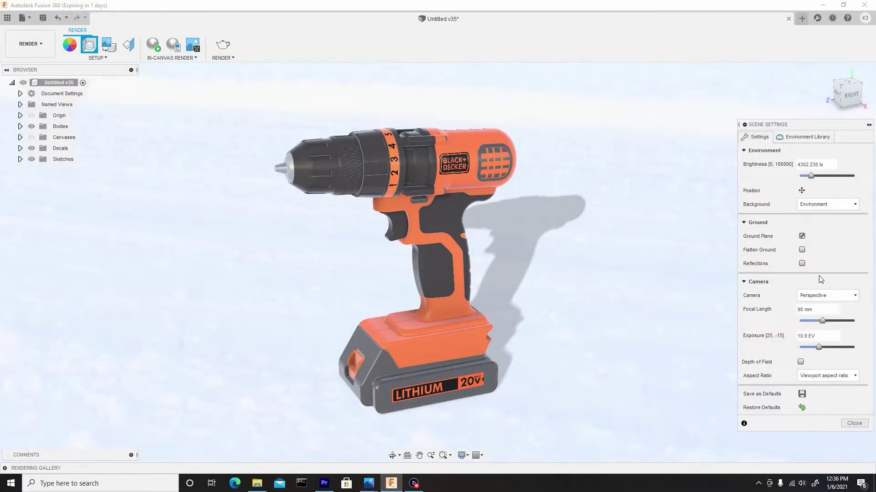
click(811, 205)
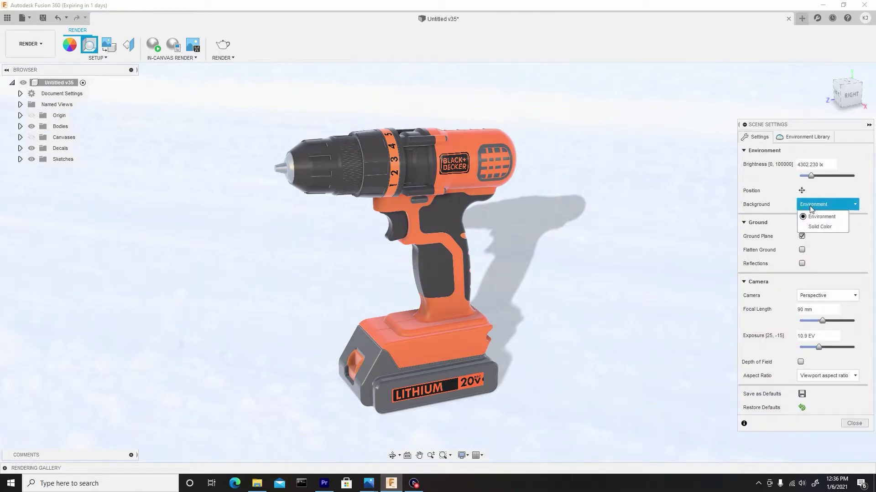
click(820, 227)
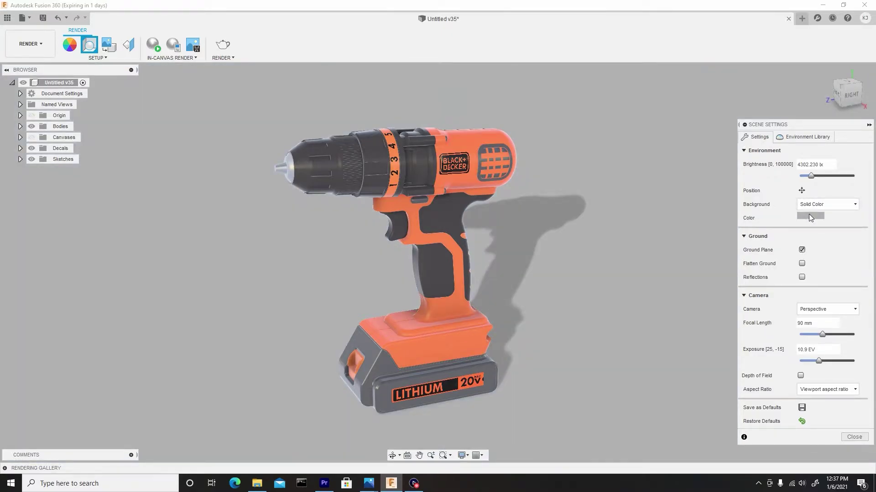
click(809, 215)
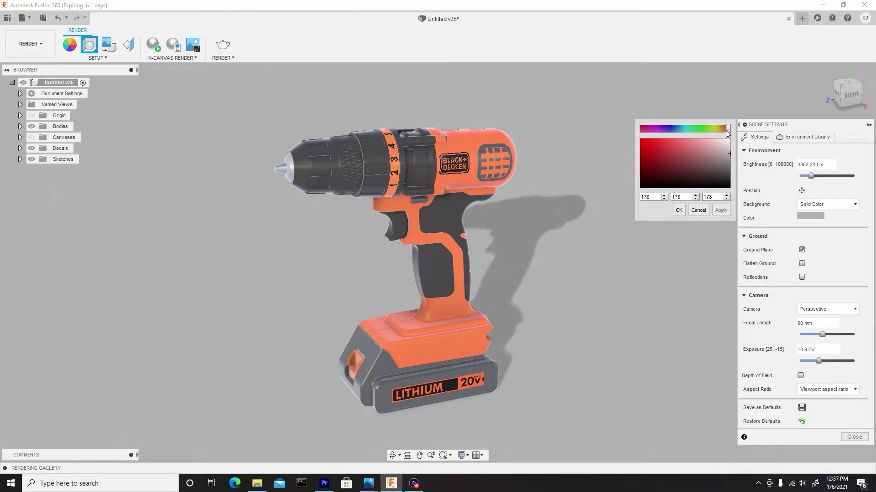
Step: Set the solid background colour to teal-blue RGB 52, 113, 139
drag(728, 131, 681, 132)
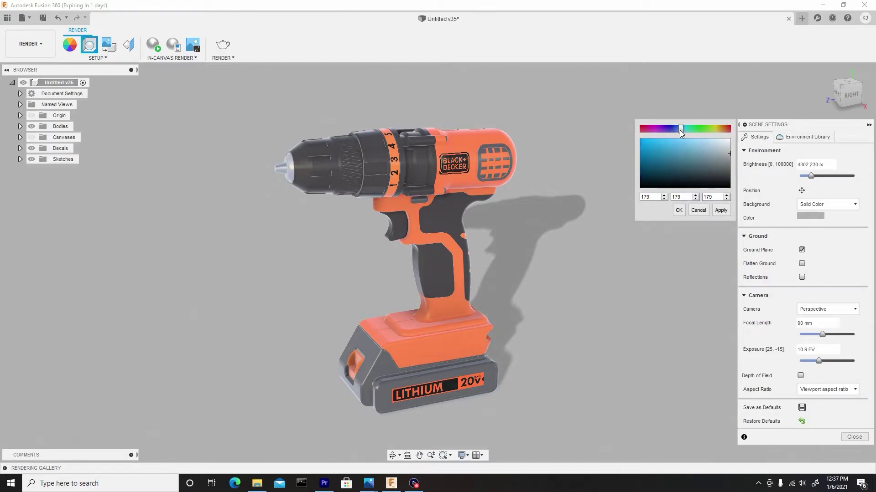
drag(679, 179, 672, 161)
click(720, 210)
click(679, 210)
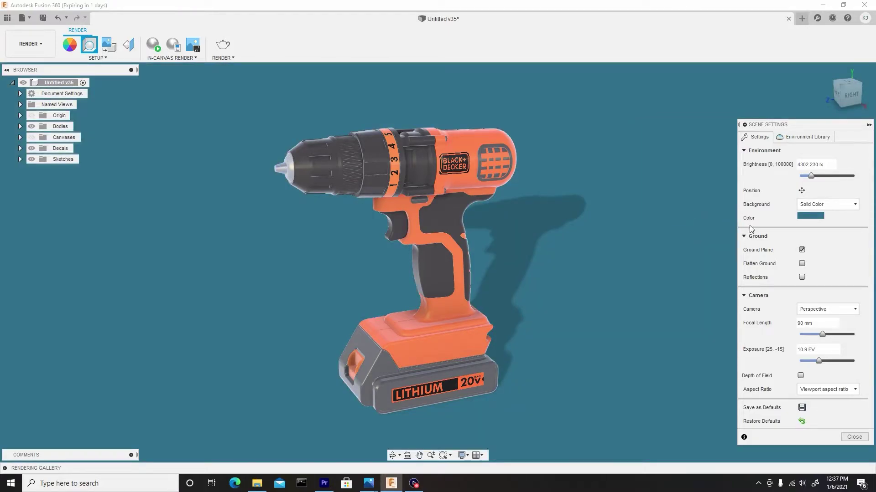
Step: Apply the Photobooth environment from the Environment Library
click(801, 138)
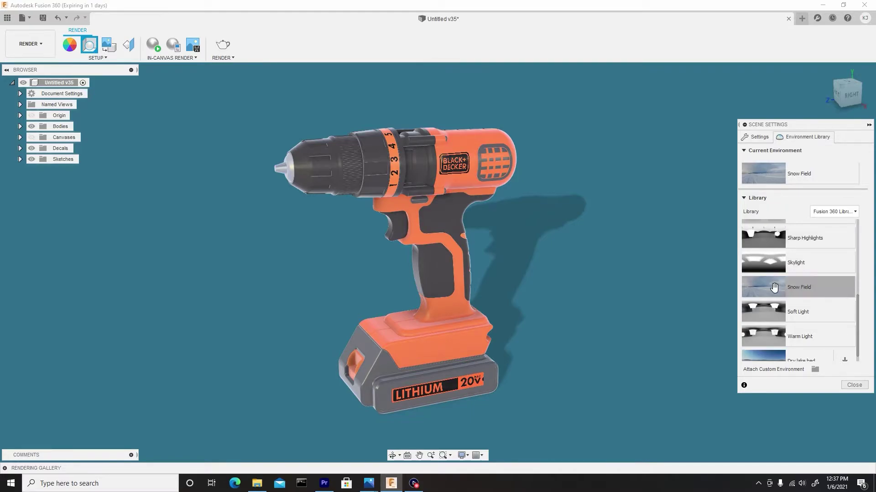
scroll(789, 295, down, 1)
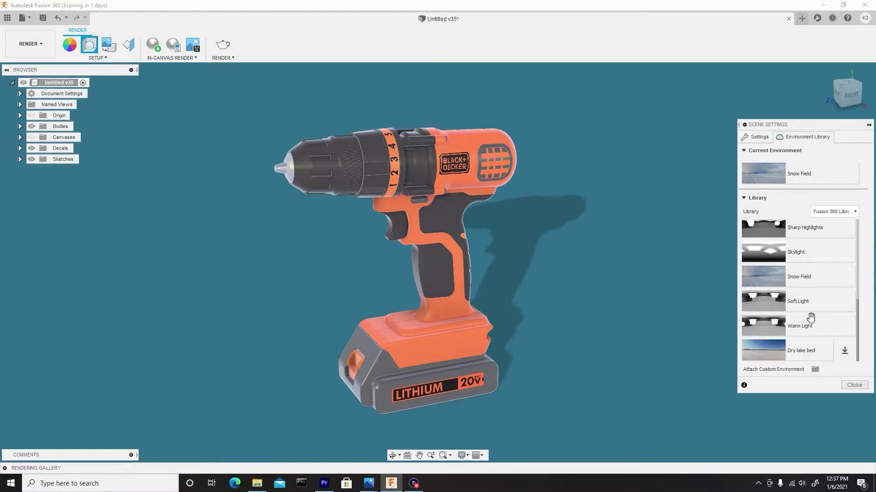
scroll(817, 297, up, 3)
scroll(817, 295, up, 3)
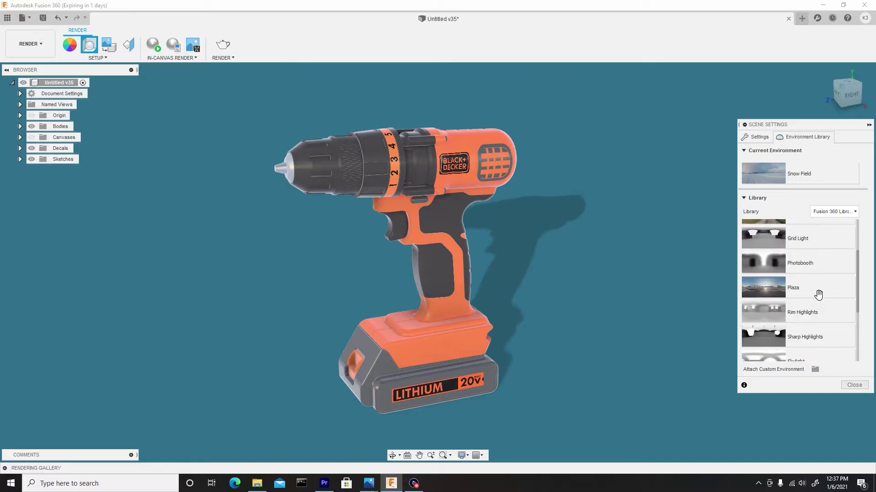
drag(801, 262, 591, 231)
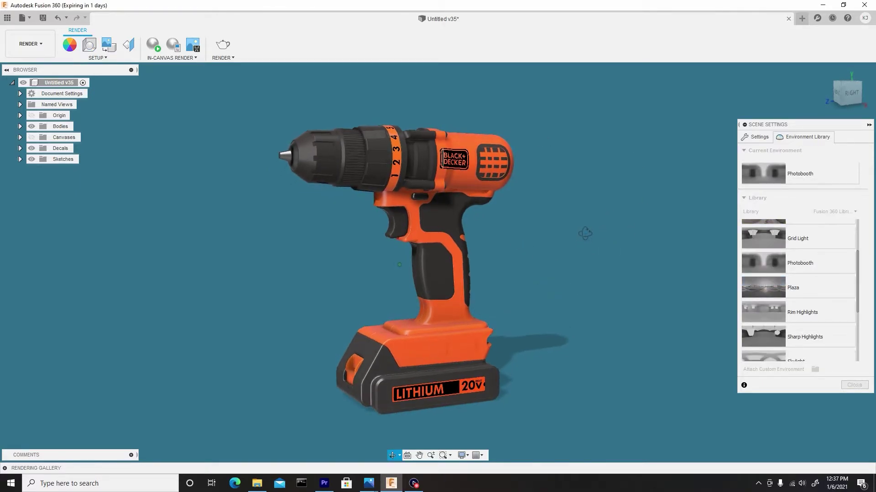
Step: Enable ground reflections and restart the in-canvas render, moving the drill higher in view
click(759, 138)
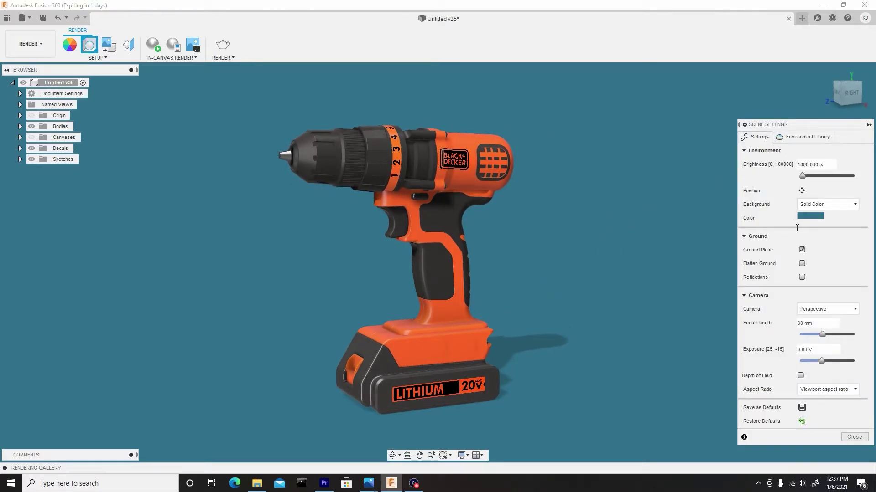
click(802, 277)
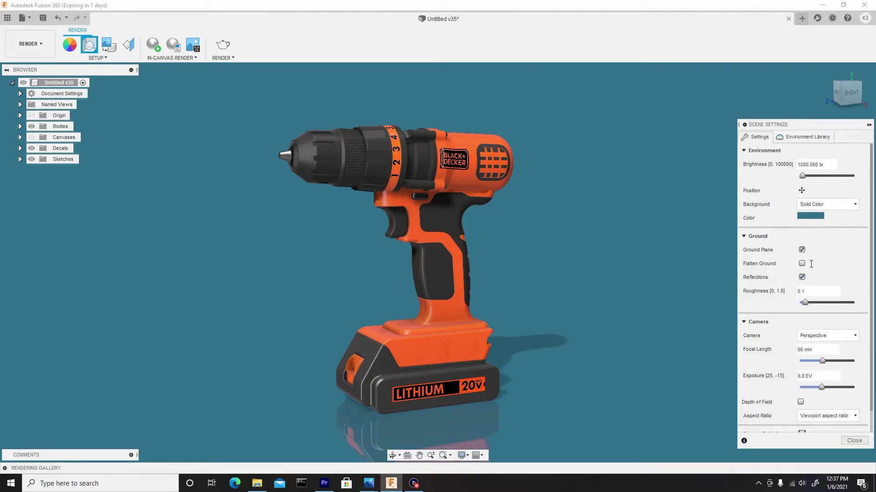
click(157, 46)
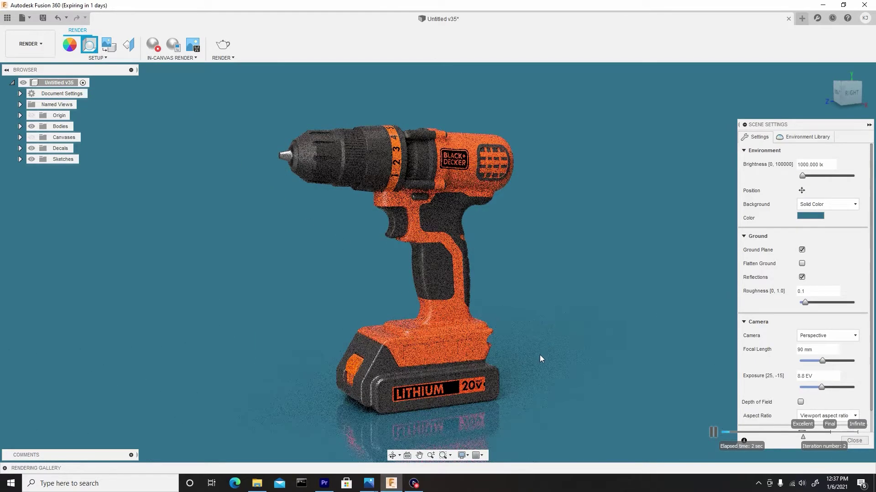
middle_drag(540, 355, 545, 284)
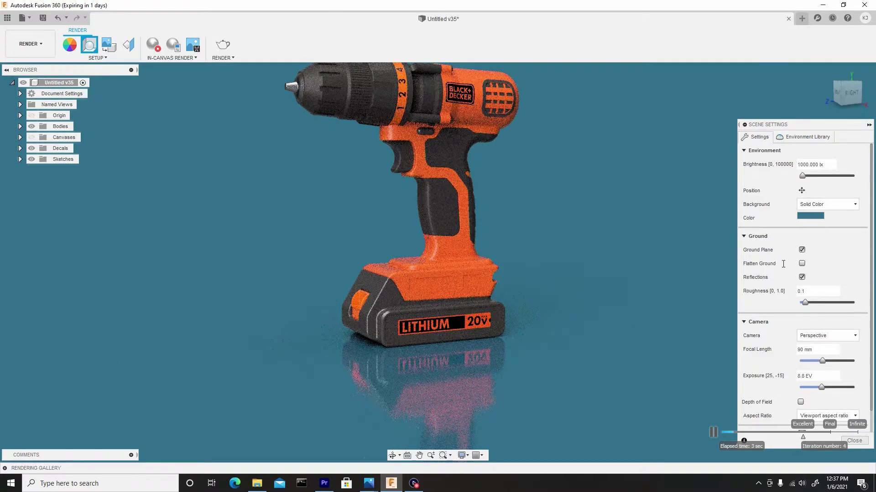
Step: Turn ground reflections off, keep the ground plane on, and nudge the drill into place
click(801, 276)
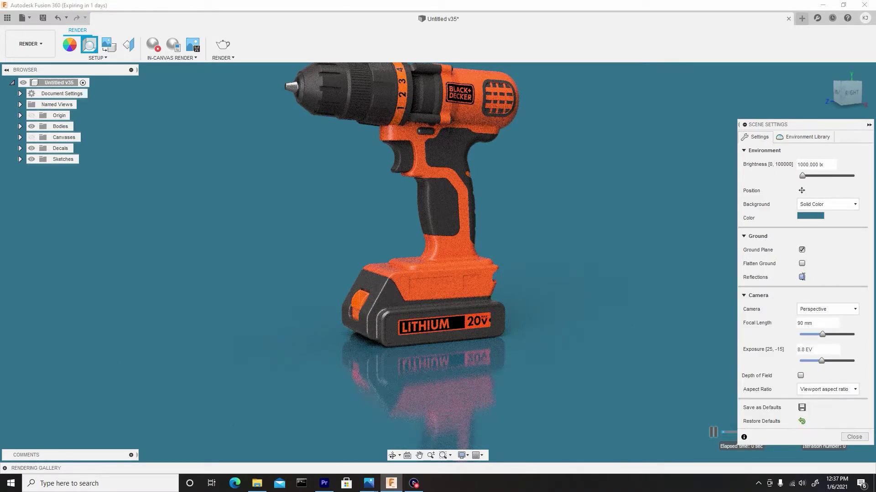
click(801, 250)
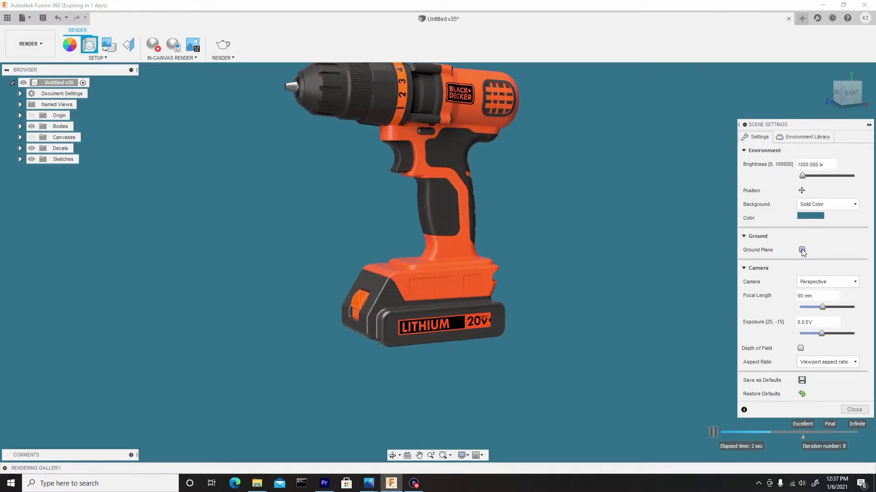
click(801, 250)
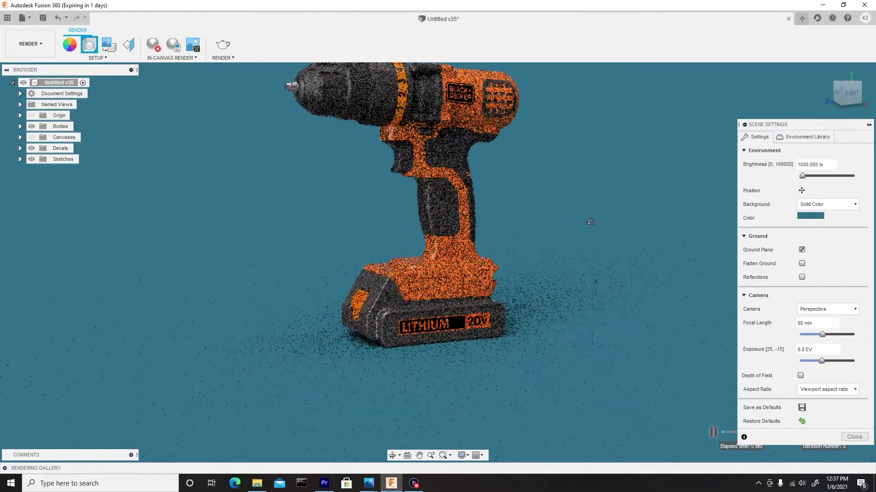
middle_drag(593, 227, 609, 256)
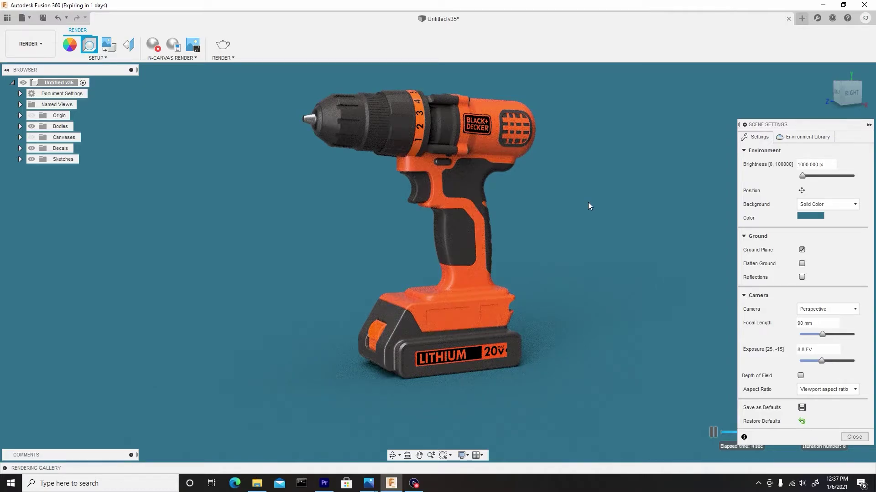
middle_drag(587, 207, 584, 213)
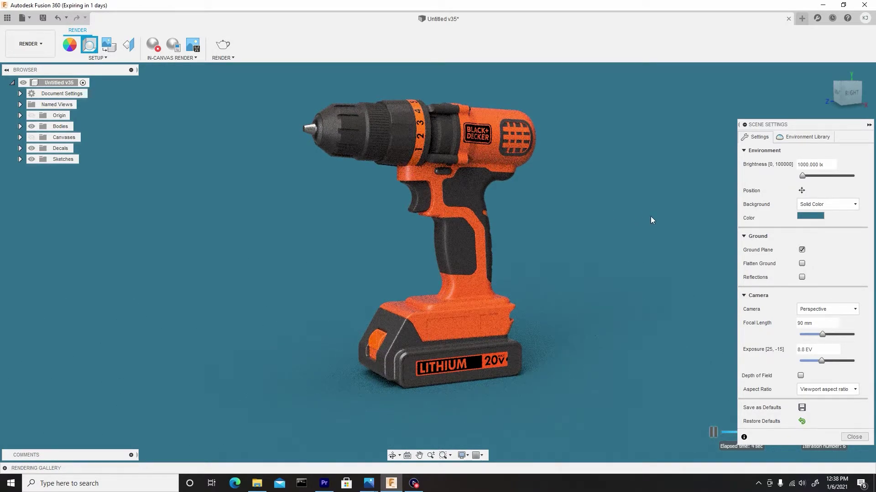
Step: Rotate the environment lighting to about 23 degrees with the Position tool
click(802, 190)
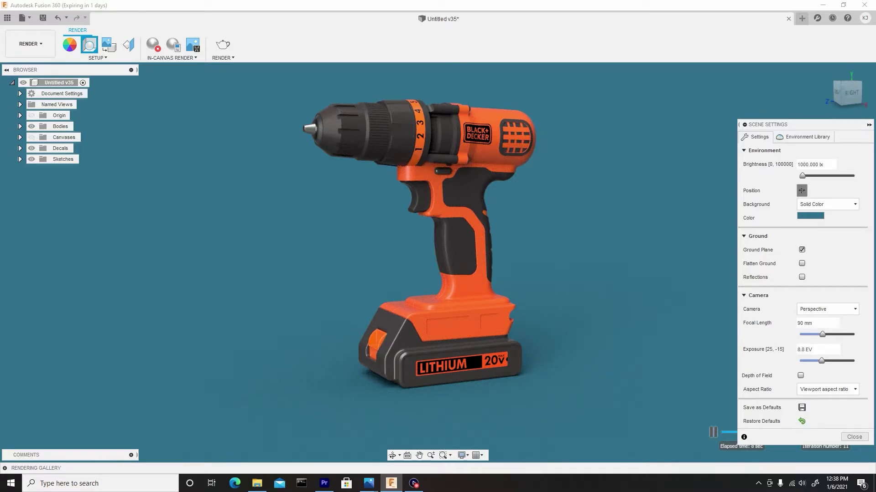
drag(597, 412, 631, 404)
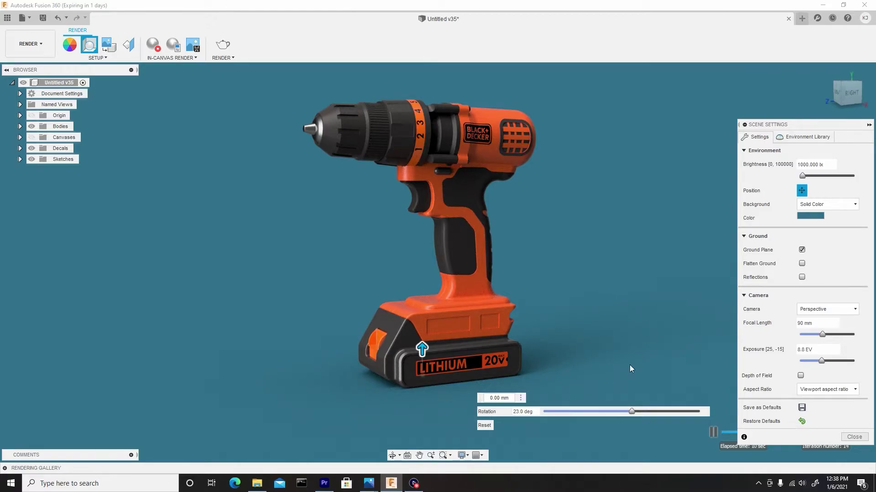
click(802, 191)
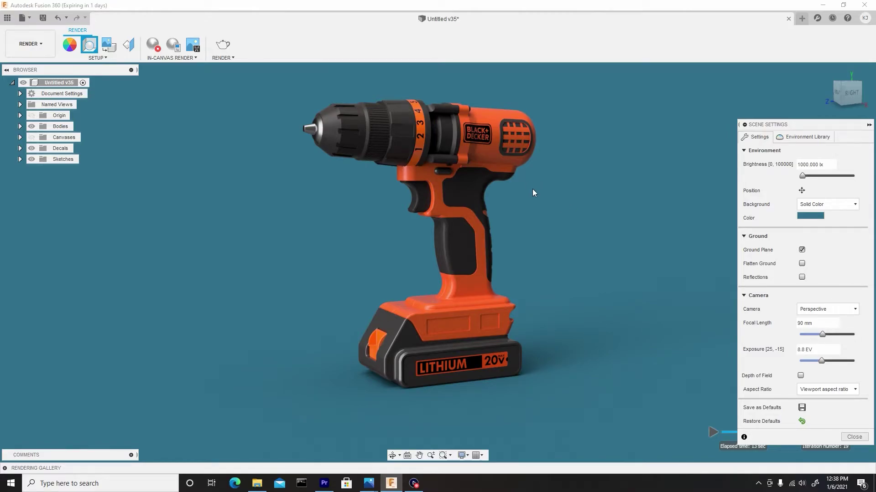
Step: Zoom in on the drill and pan it into frame
scroll(536, 186, up, 5)
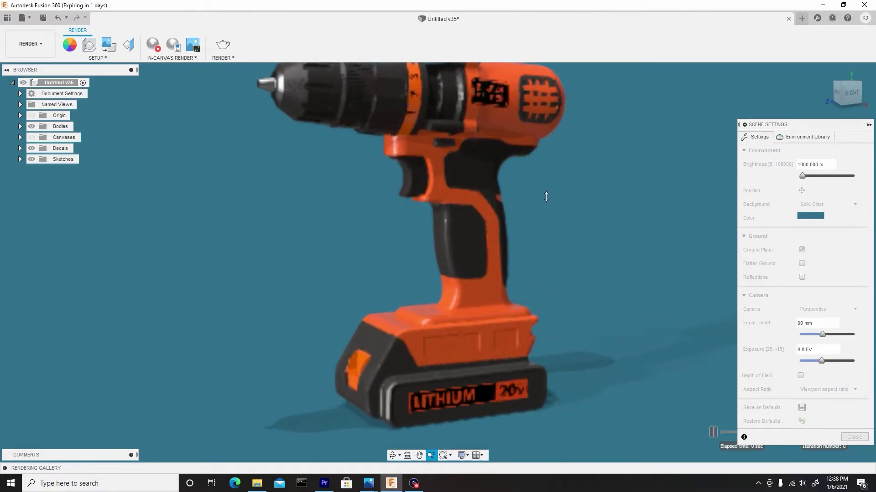
middle_drag(557, 181, 581, 203)
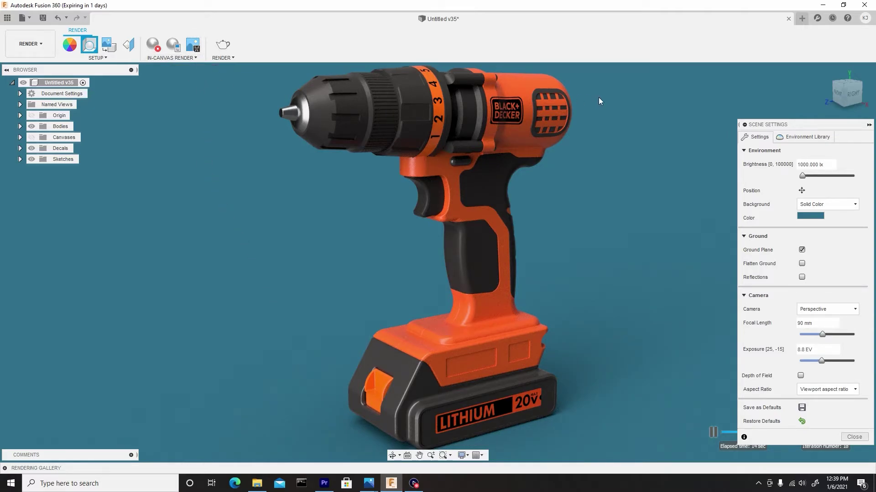
Step: Start an image capture of the render, accept the resolution options, then cancel saving the image
click(194, 46)
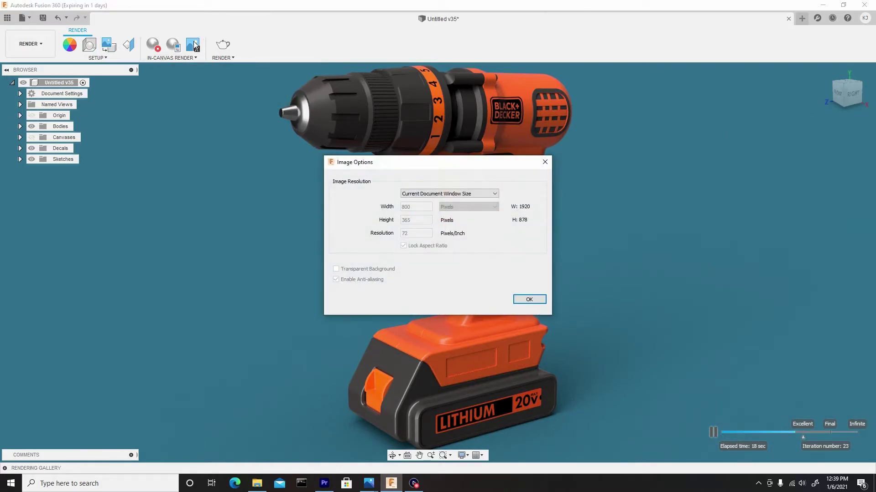
click(530, 298)
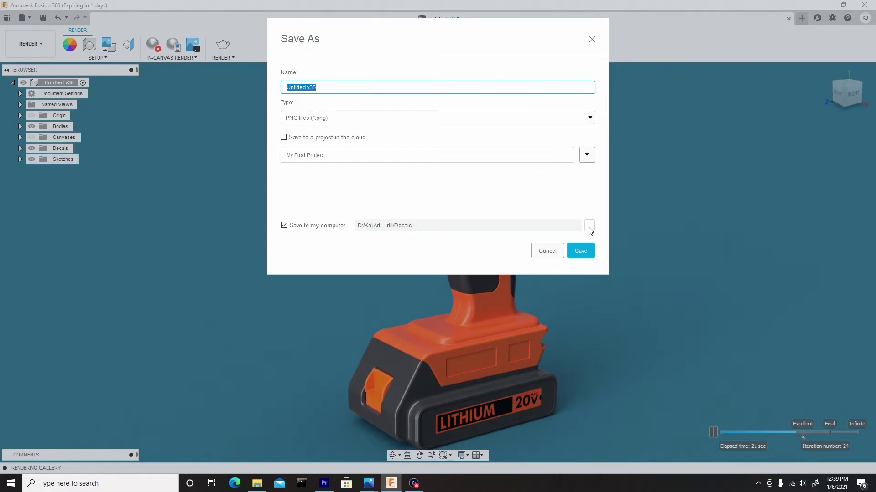
click(549, 251)
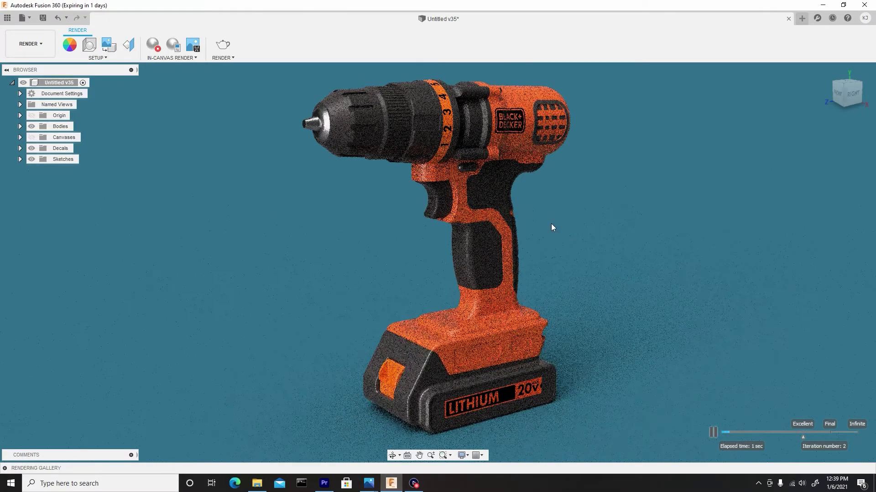
Step: Turn the drill slightly, stop the in-canvas render, and bring up Scene Settings
shift+middle_drag(577, 251, 415, 341)
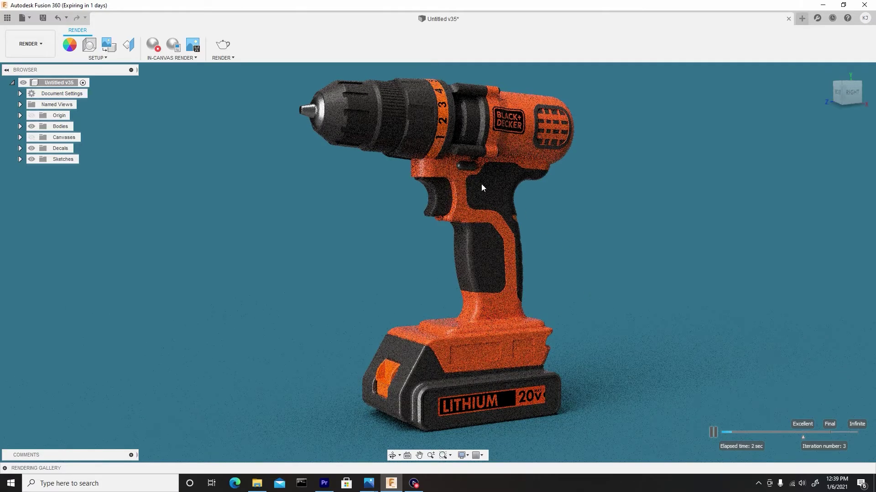
click(154, 44)
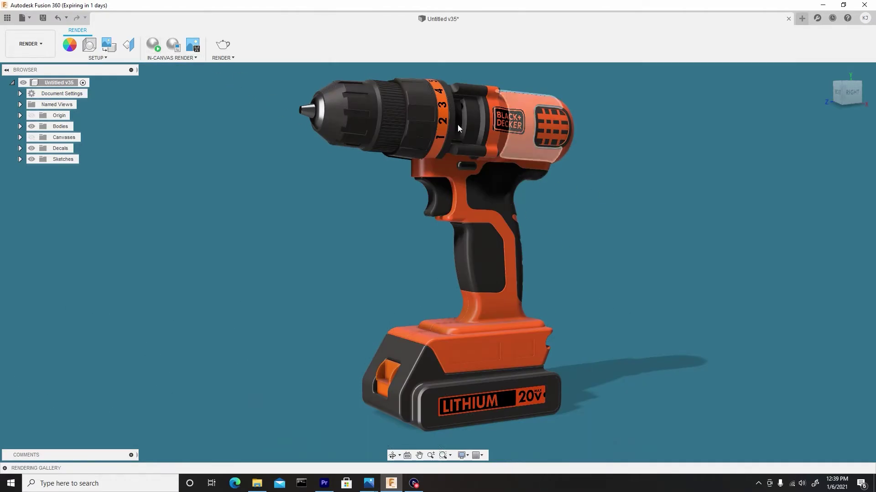
click(91, 44)
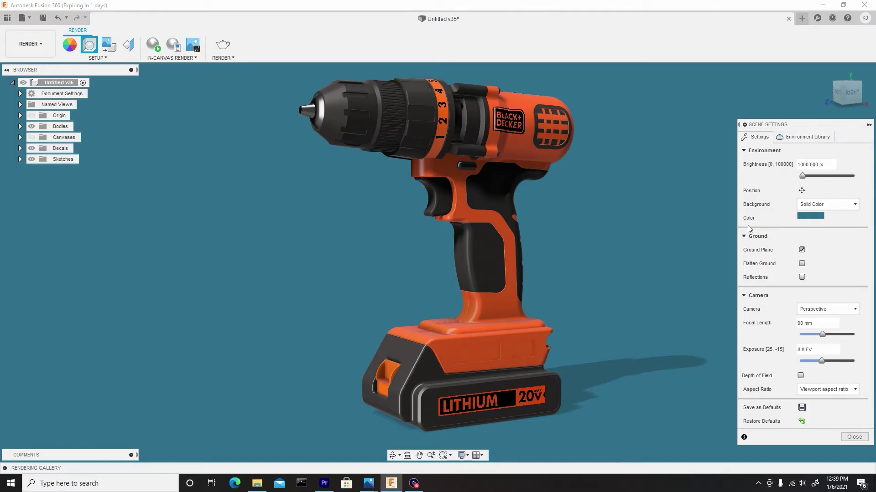
Step: Show the Environment Library, back out of attaching a custom environment, and scroll down the list
click(804, 139)
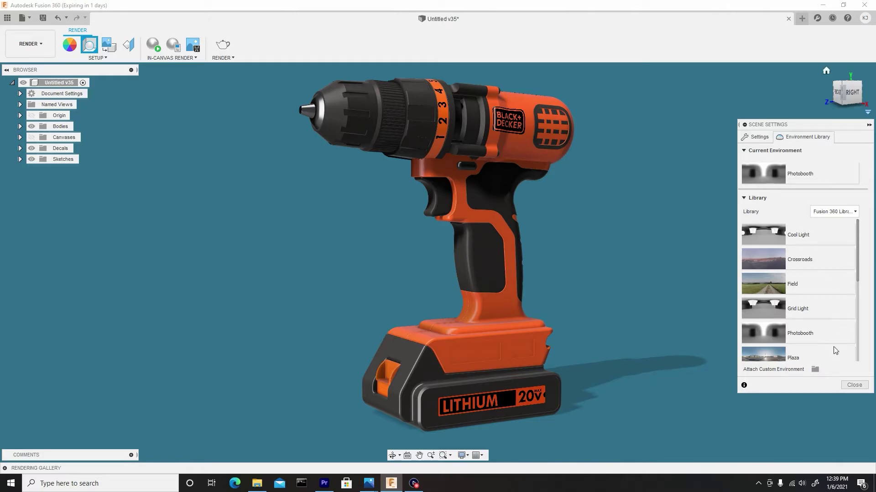
click(815, 370)
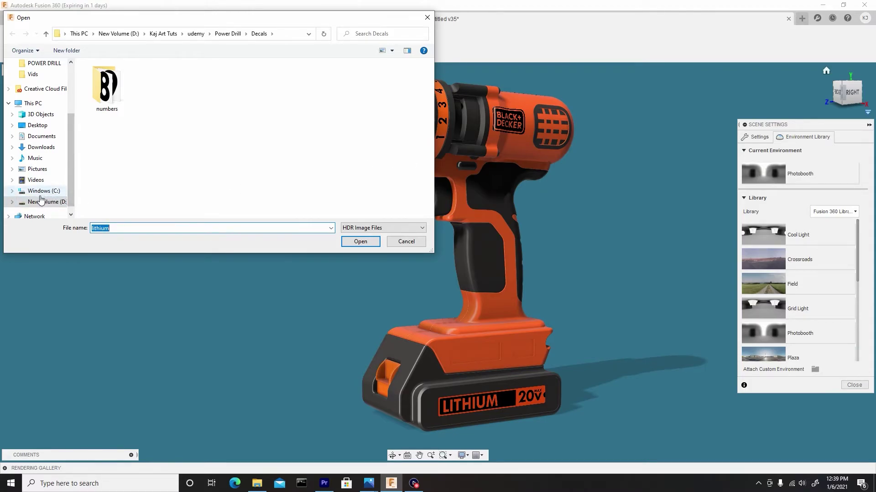
click(405, 243)
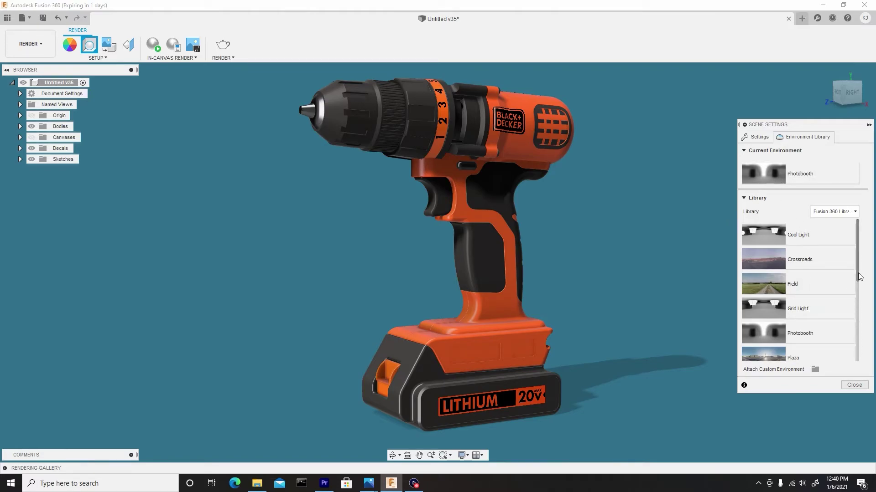
scroll(859, 282, down, 1)
mouse_move(859, 282)
mouse_down()
mouse_move(859, 298)
mouse_move(857, 270)
mouse_up()
Step: Apply the Cool Light environment to the scene and restart the in-canvas render
drag(811, 235, 653, 256)
drag(618, 258, 619, 258)
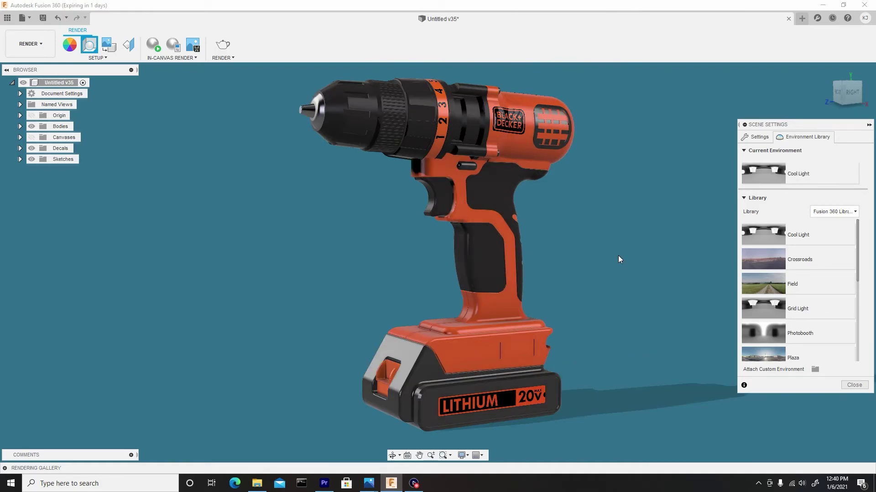
click(155, 47)
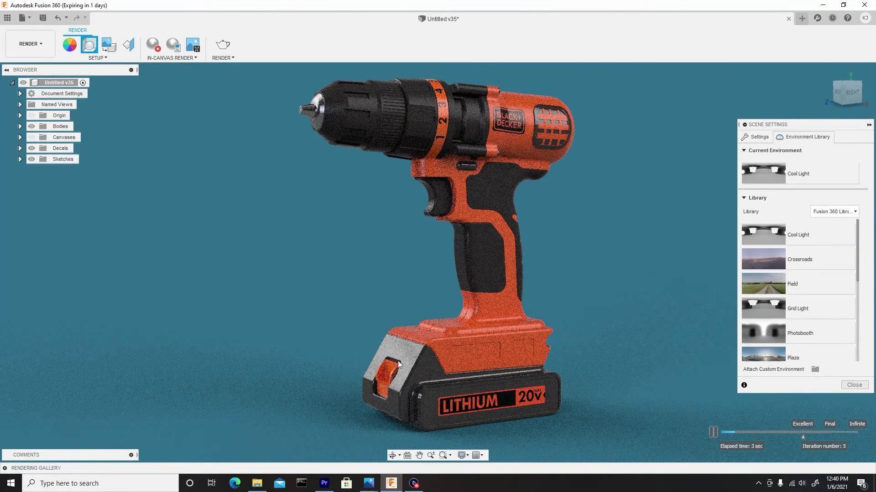
Step: Rotate the environment lighting to 81.6 degrees in the scene settings
click(756, 137)
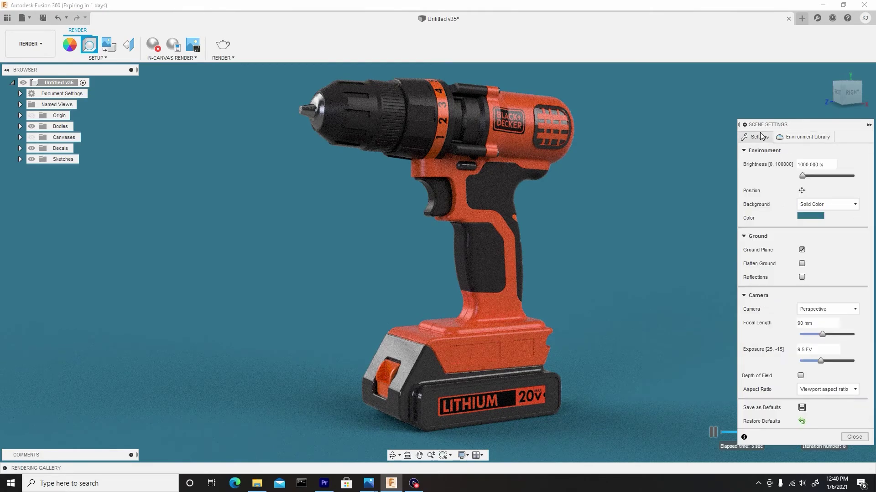
click(802, 190)
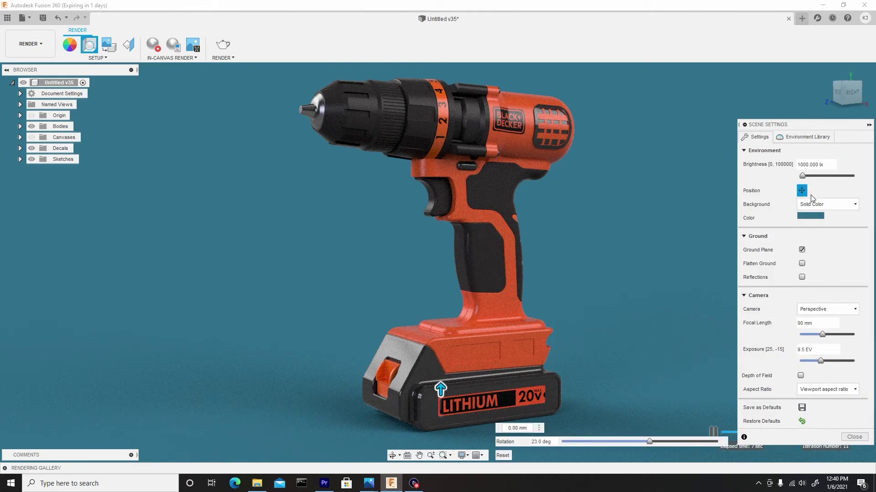
click(653, 442)
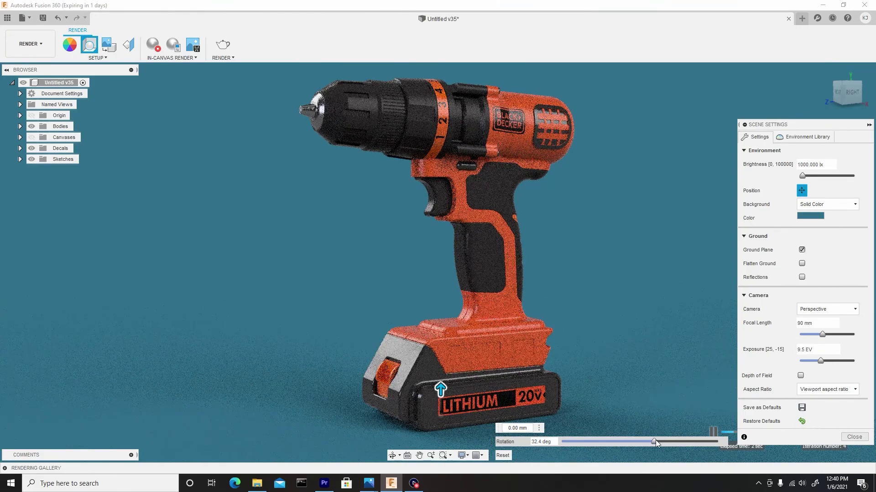
drag(655, 440, 675, 440)
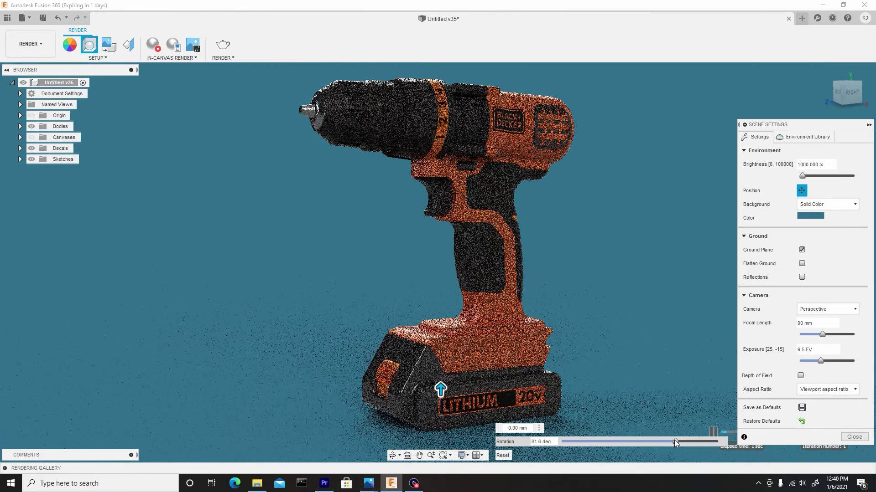